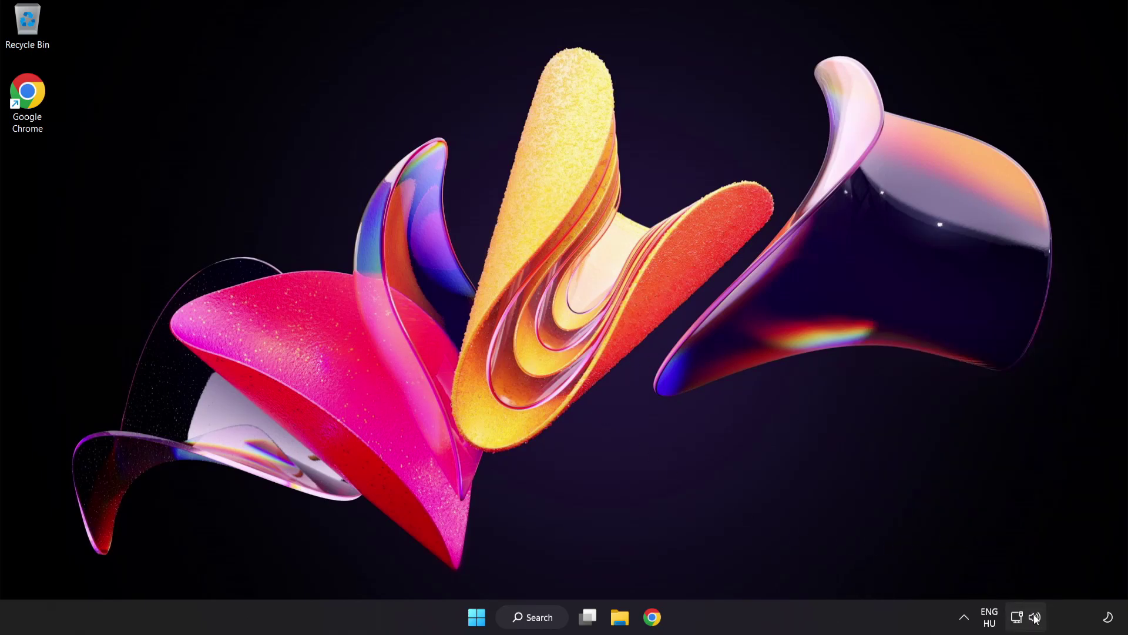
- Open the sound options menu from the taskbar speaker icon
right_click(1036, 618)
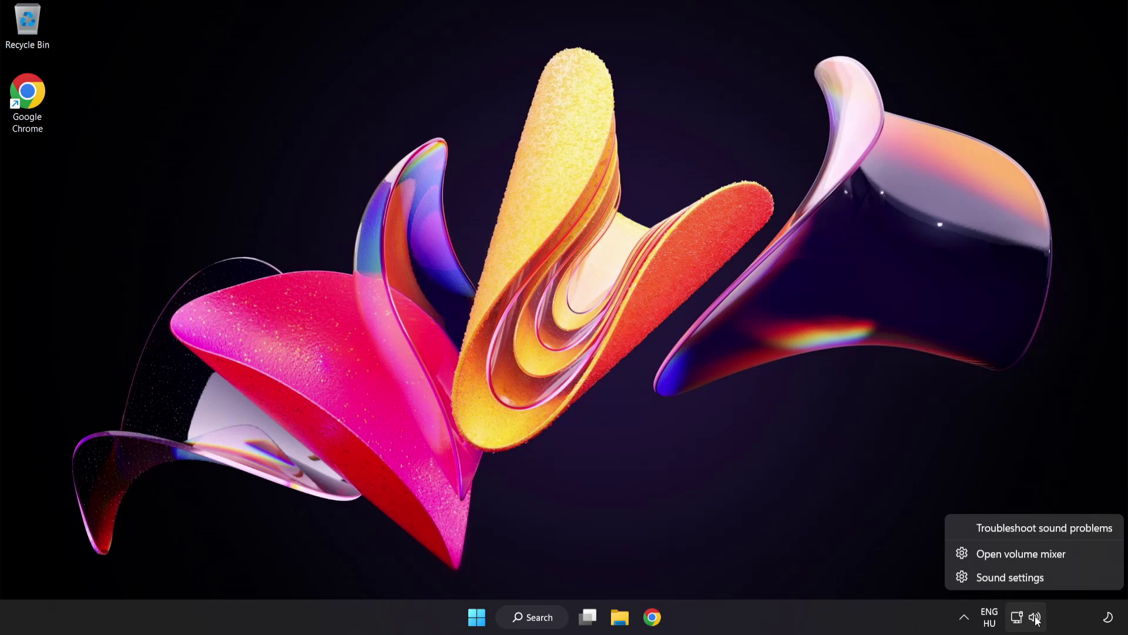
- Reset sound devices and volumes to defaults in the volume mixer, then close Settings
click(1083, 554)
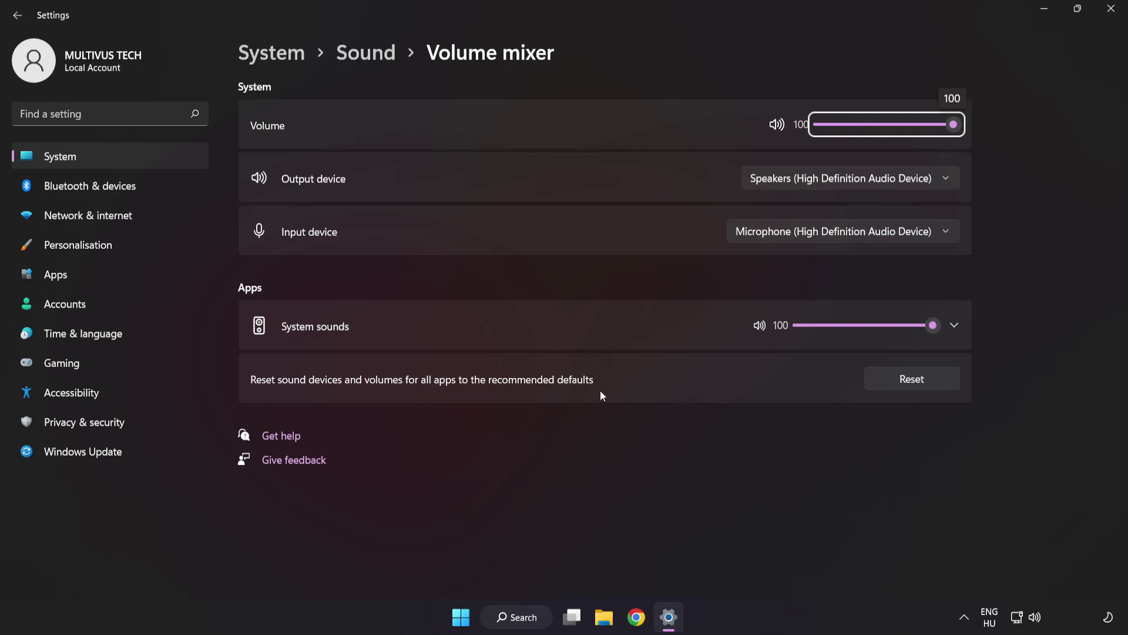
click(936, 388)
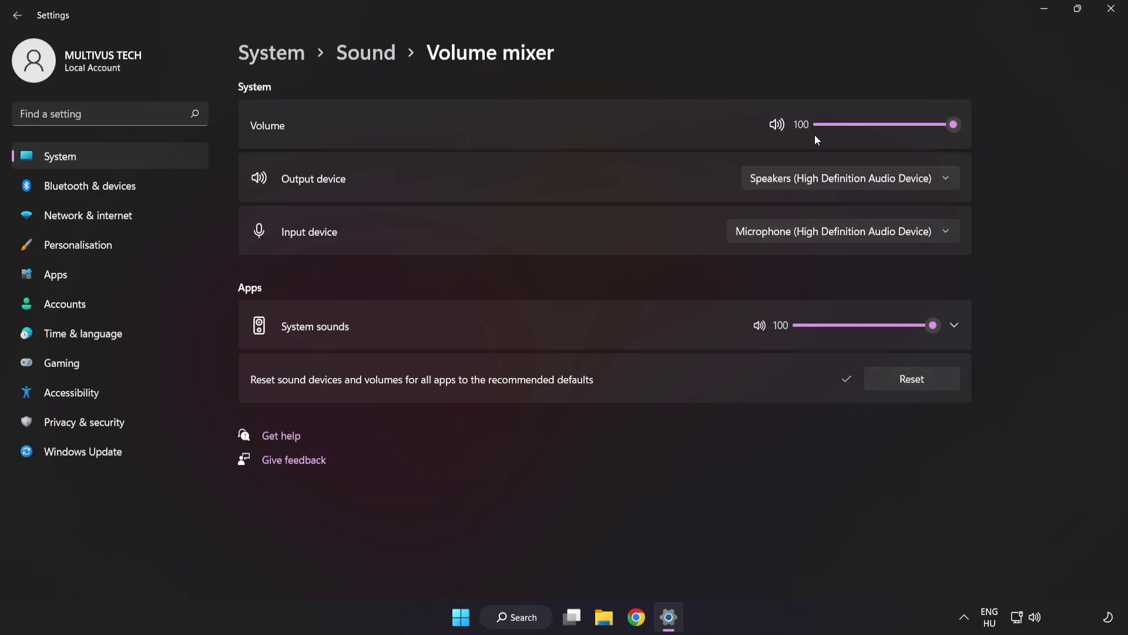
click(1111, 11)
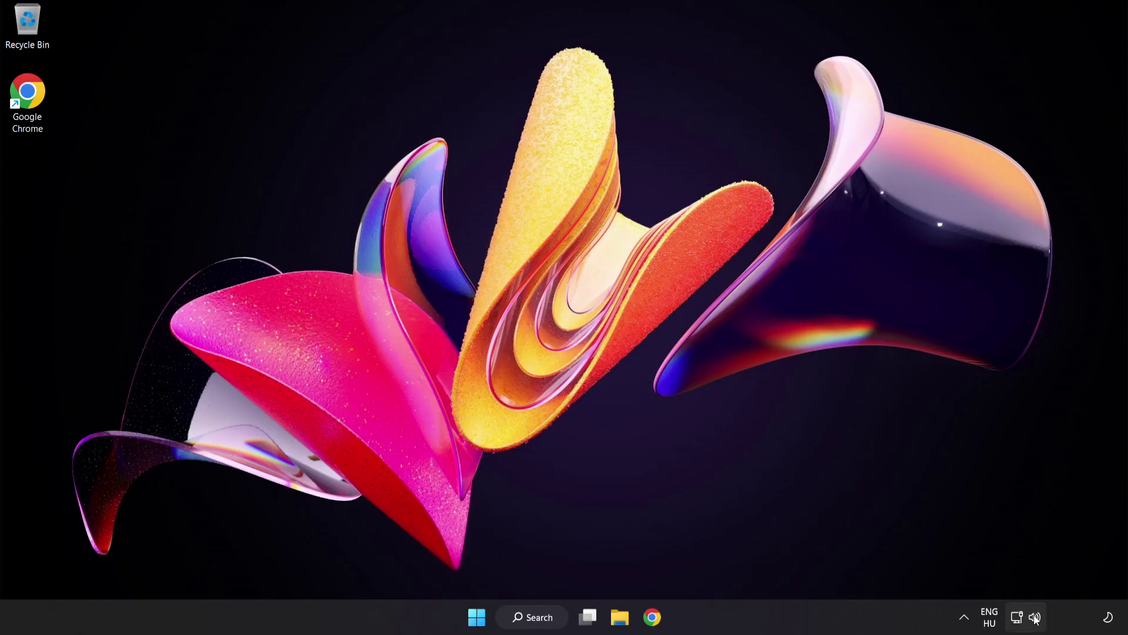
- Go to Sound settings and launch More sound settings for the classic playback devices list
right_click(1037, 619)
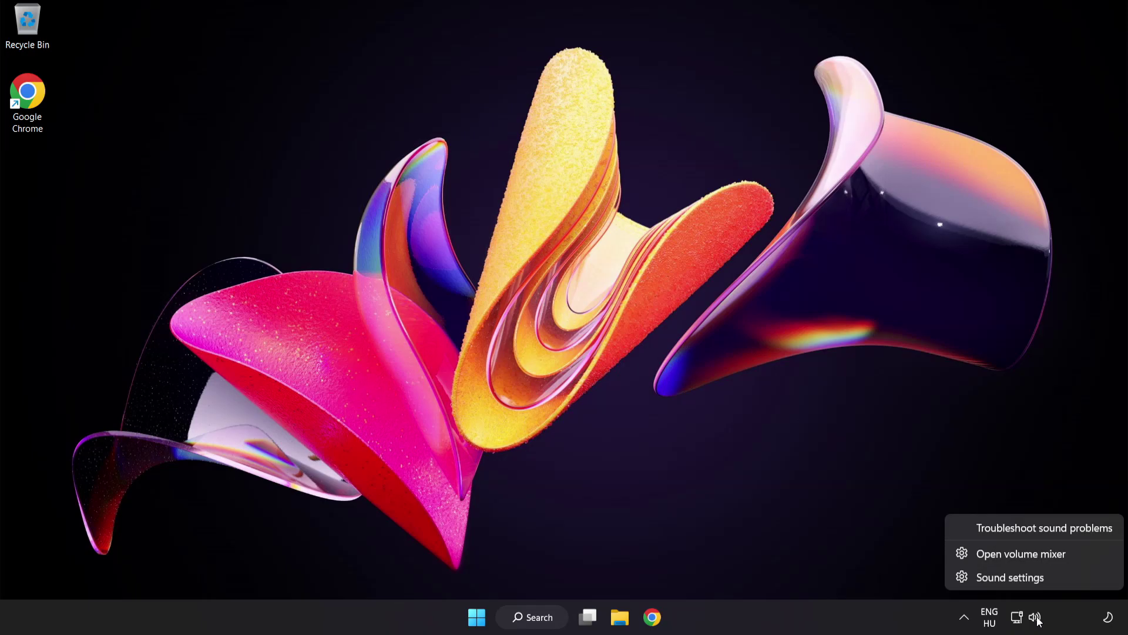
click(1047, 579)
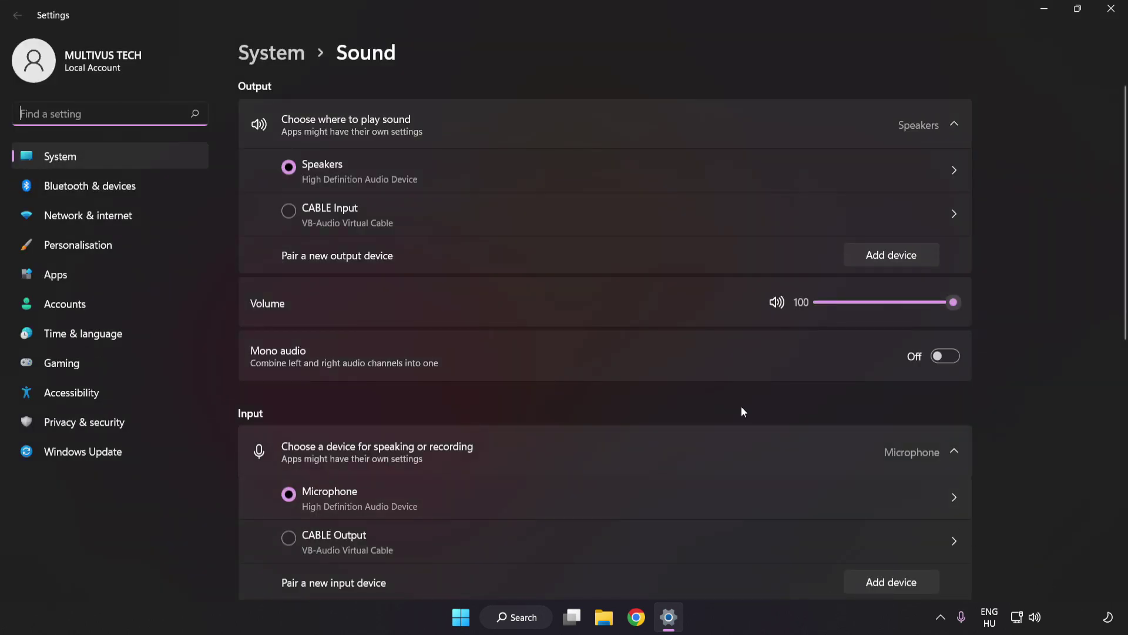
drag(933, 306, 1060, 306)
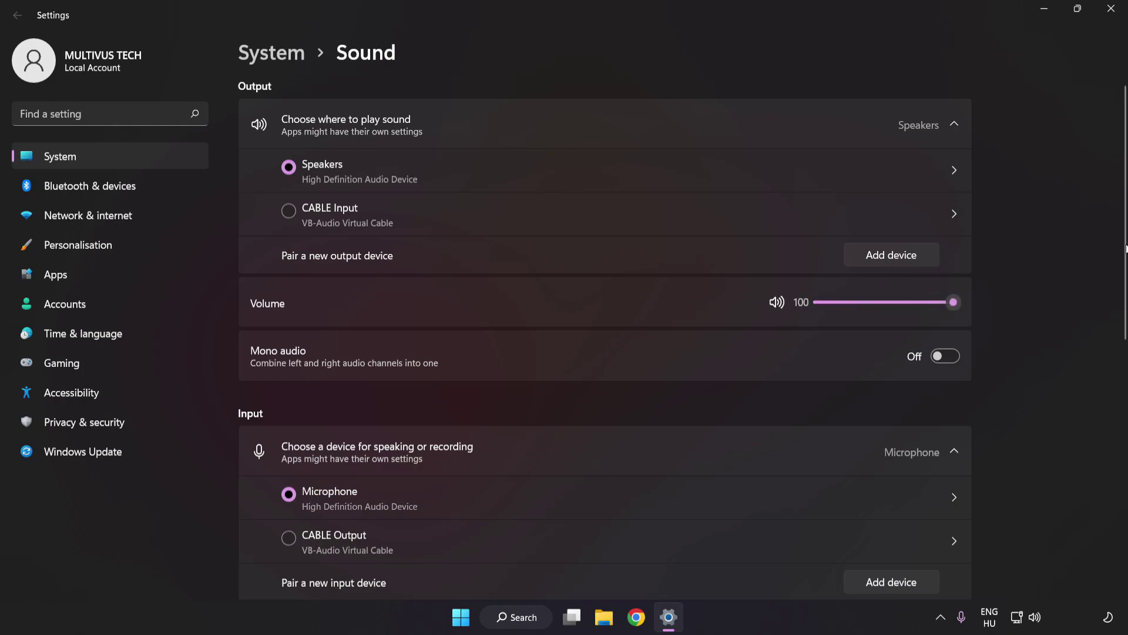
drag(1125, 249, 1109, 467)
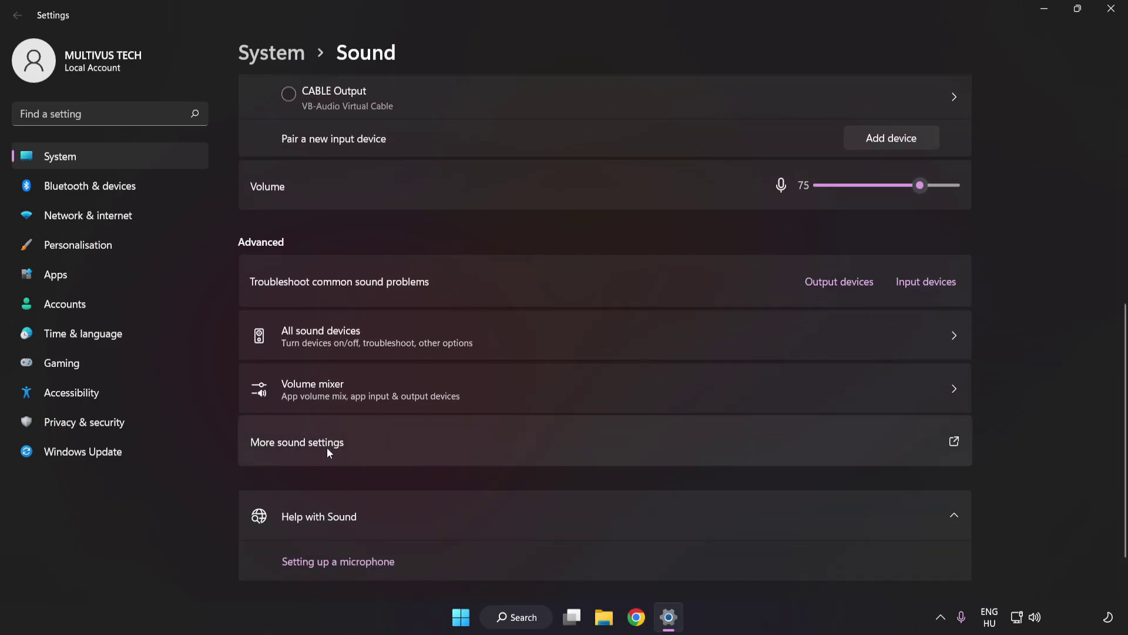
click(520, 442)
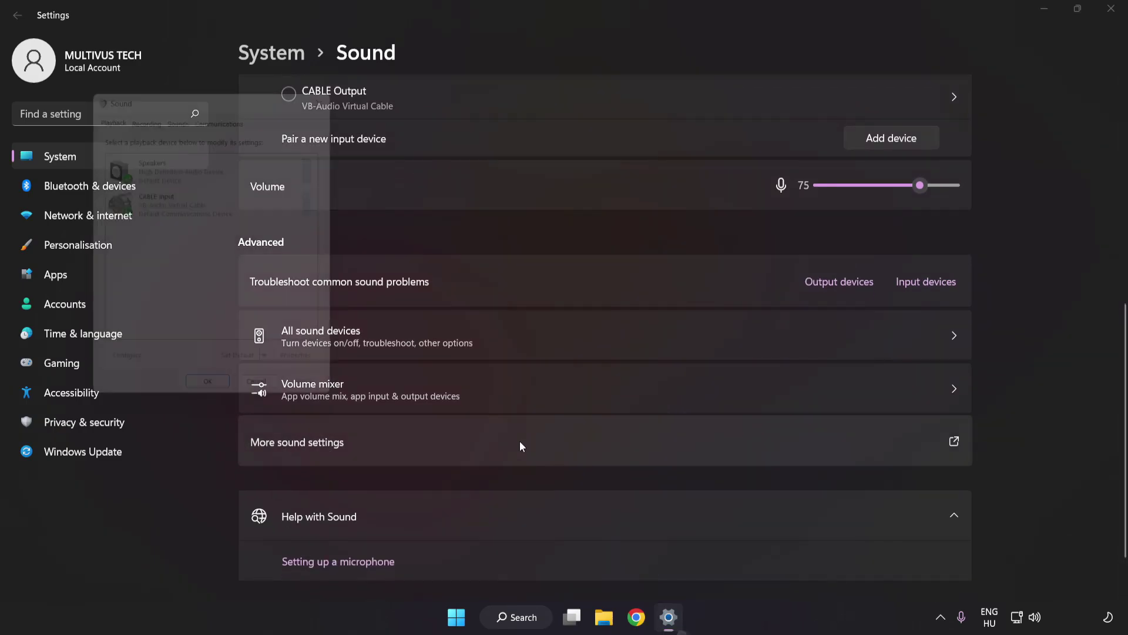
- Disable the CABLE Input playback device and select Speakers
drag(223, 85, 566, 163)
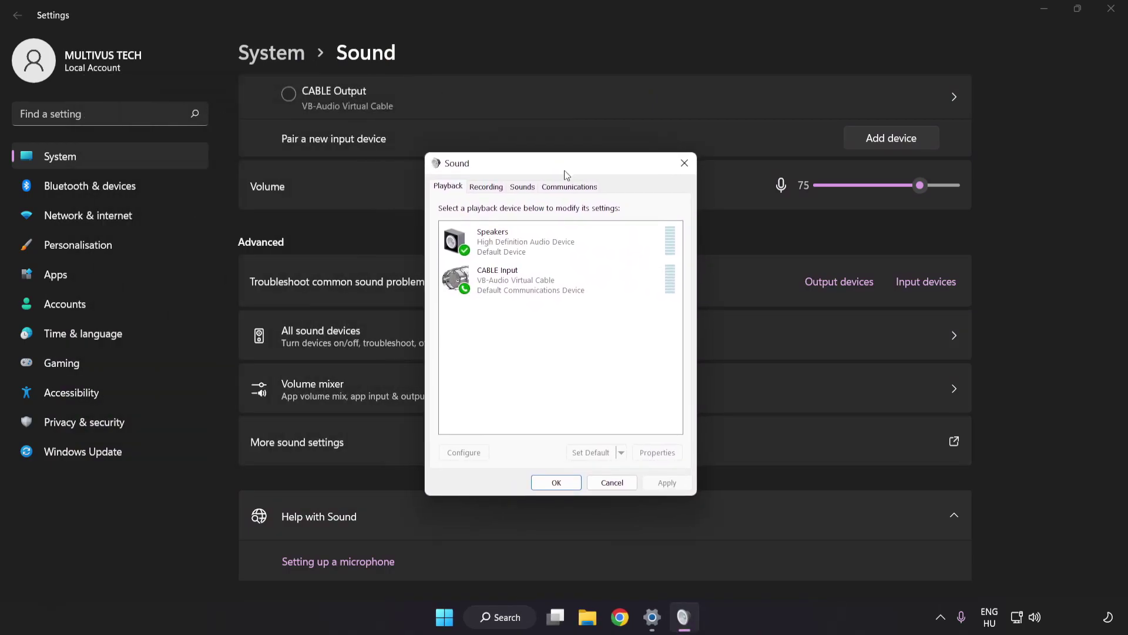
right_click(550, 284)
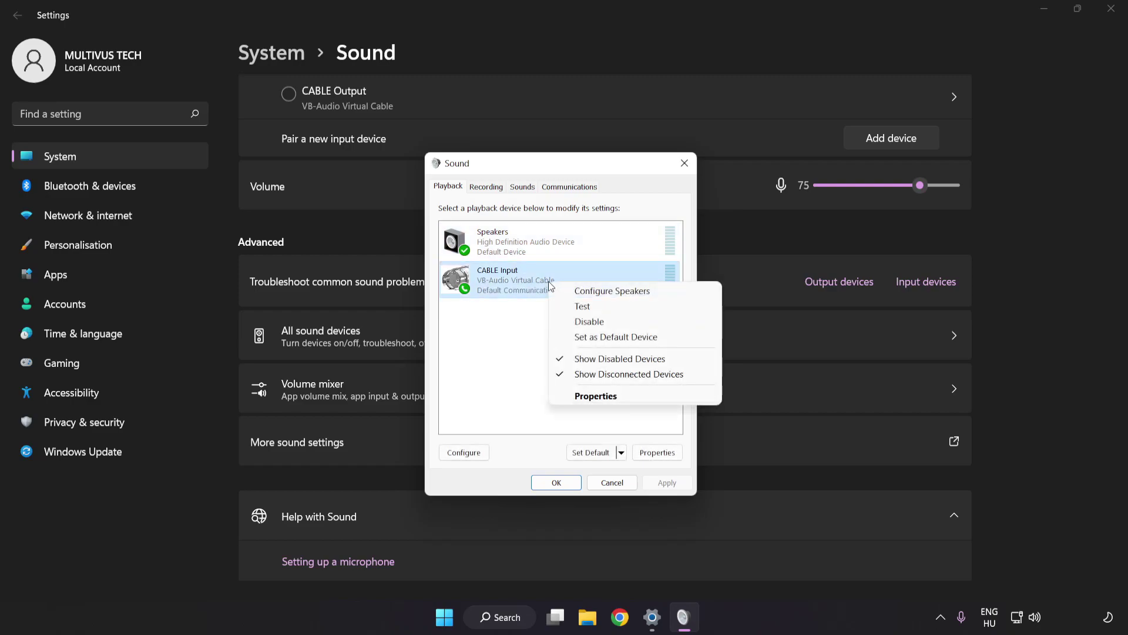
click(604, 323)
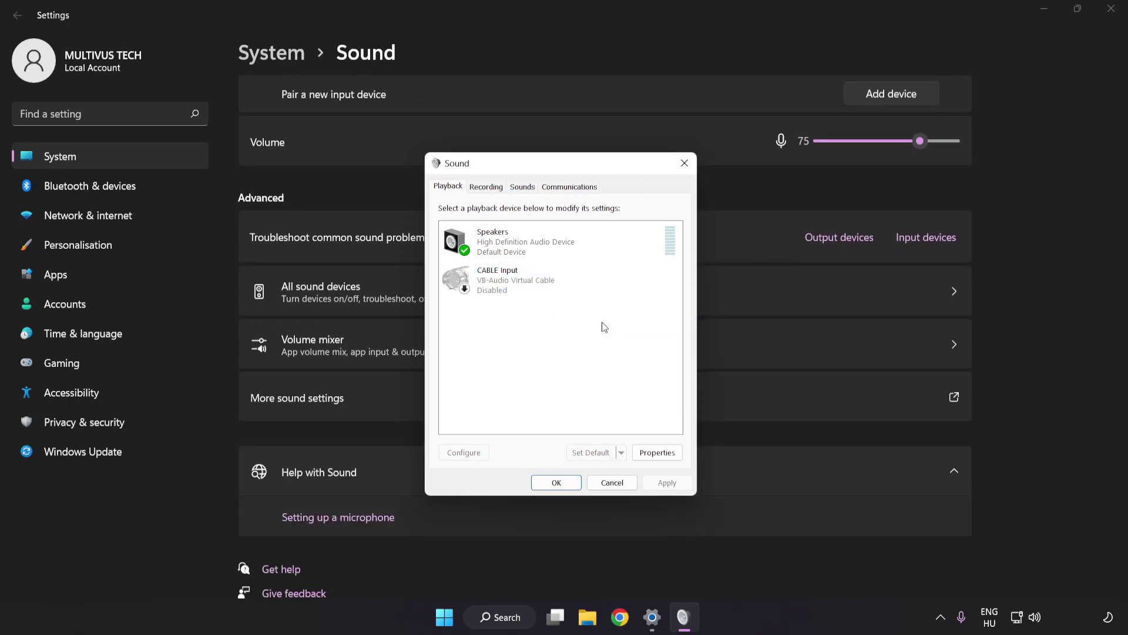
click(471, 247)
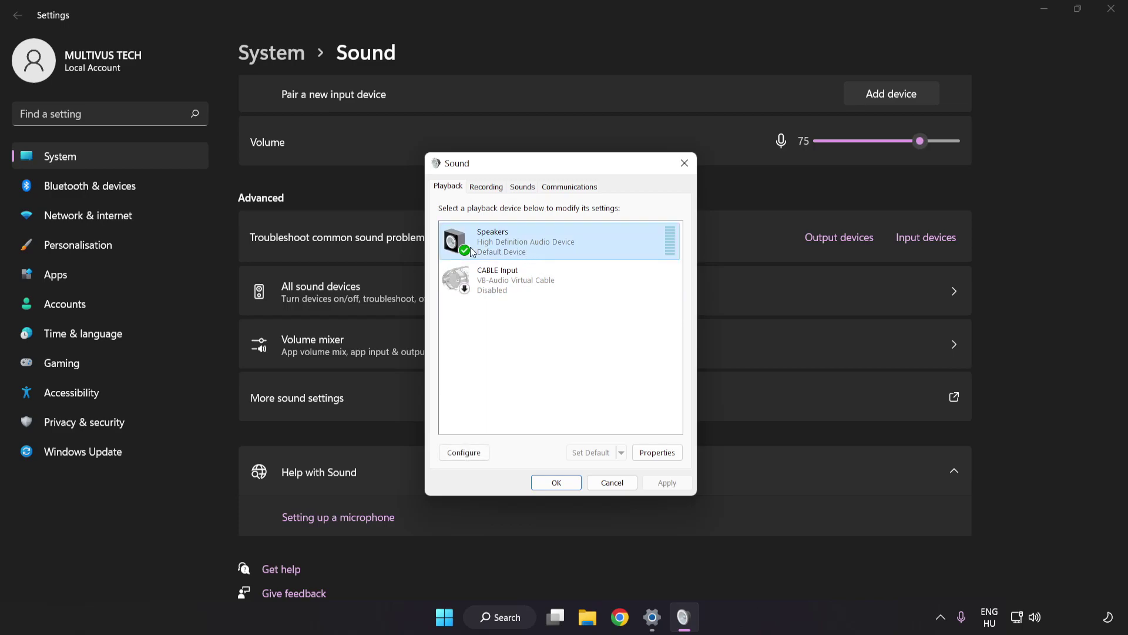
- Set up Speakers as 7.1 Surround, keeping all optional and full-range speakers ticked
right_click(588, 243)
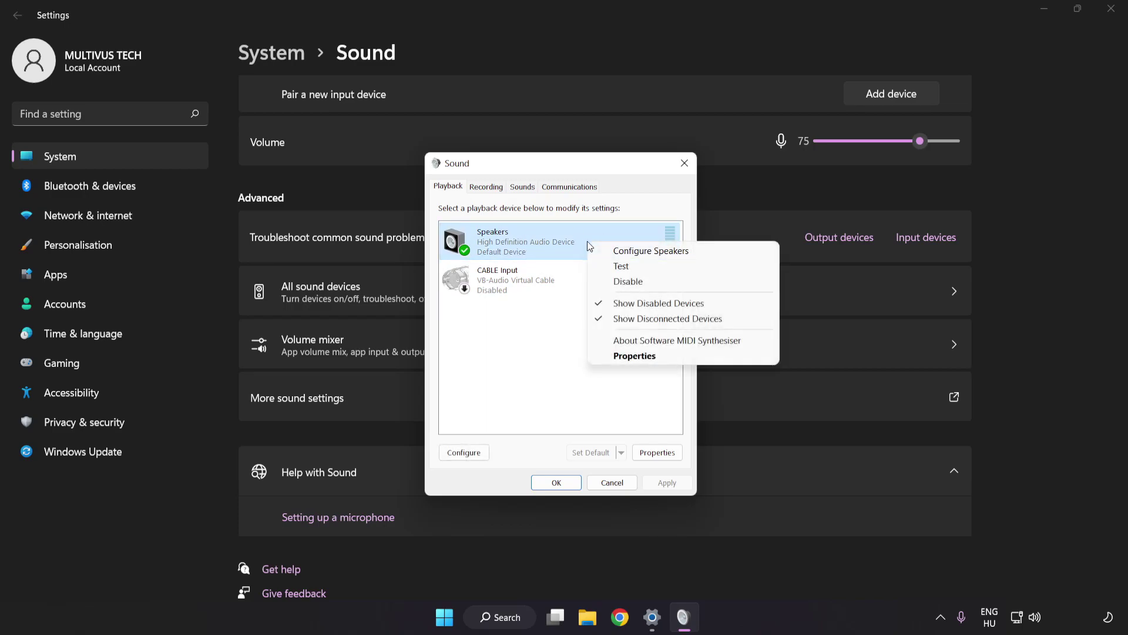
click(701, 257)
drag(436, 322, 437, 360)
click(437, 372)
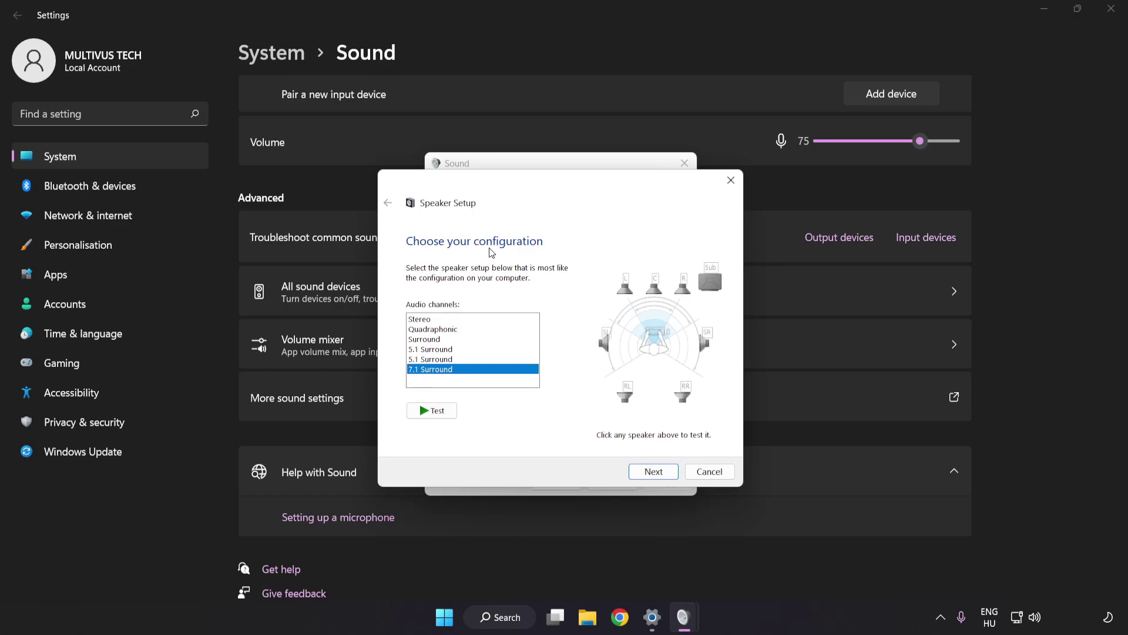
click(646, 472)
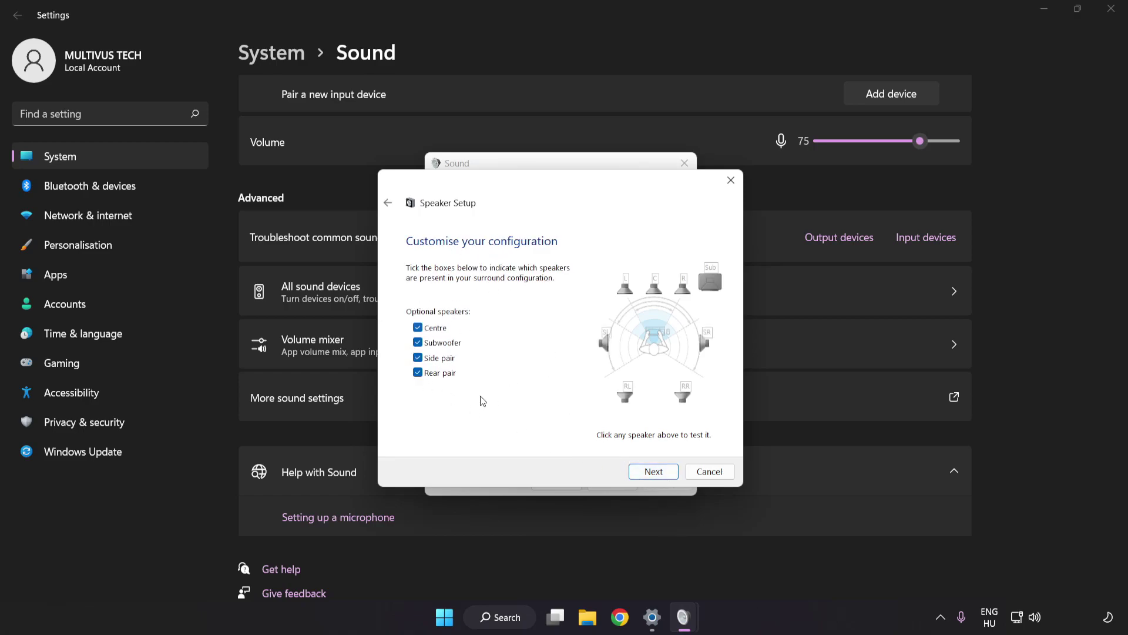
click(654, 472)
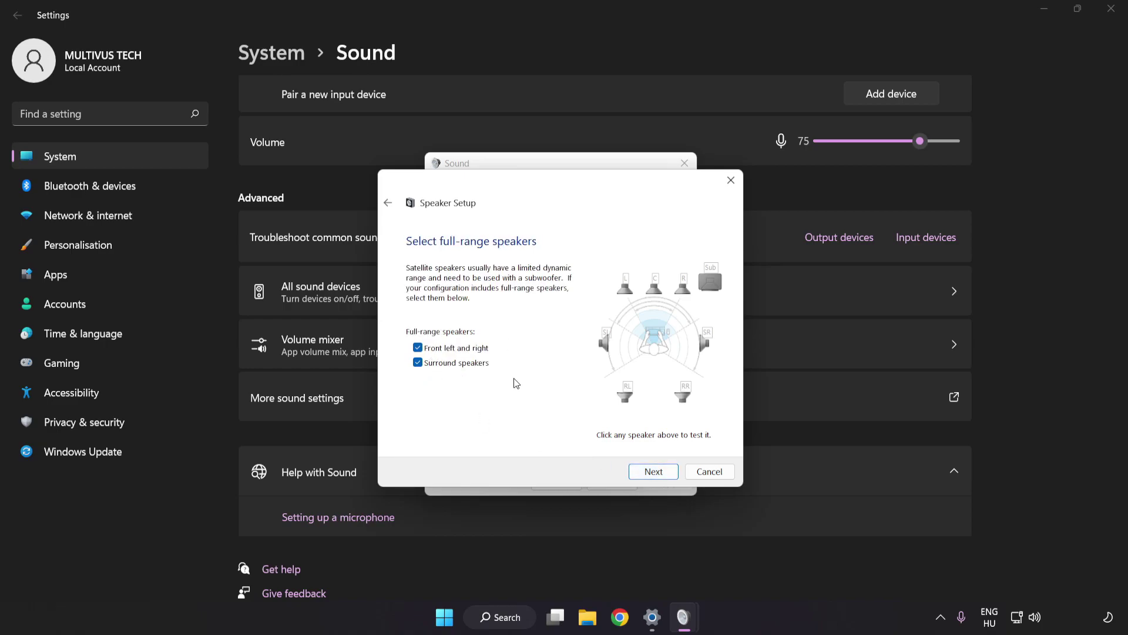
click(646, 473)
click(646, 472)
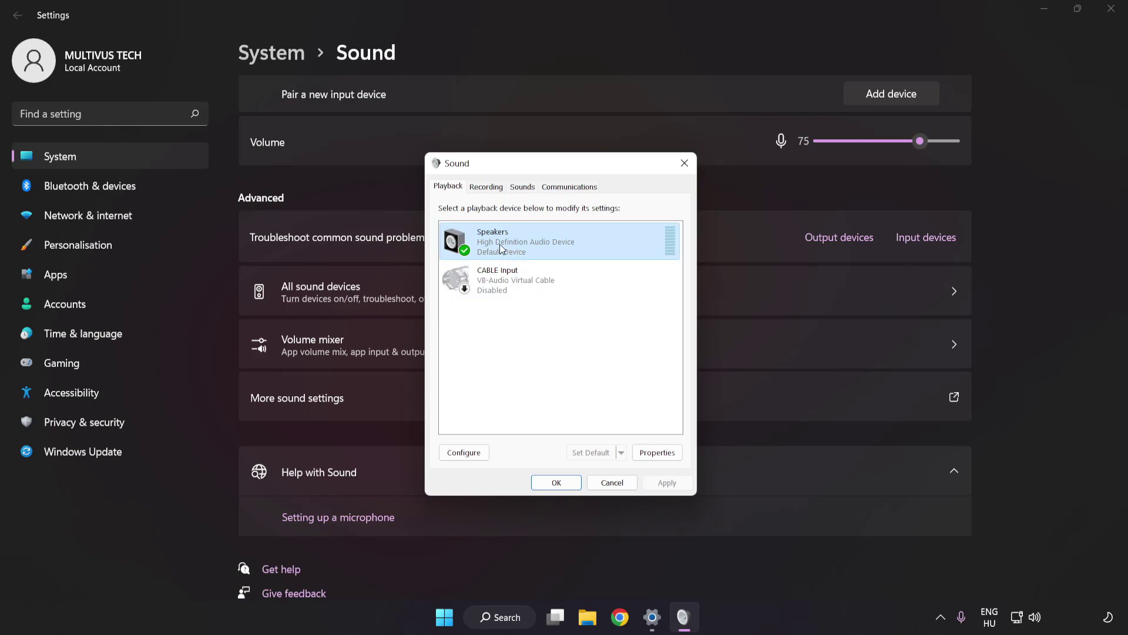
- Turn off all audio enhancements in the Speakers properties and apply
click(663, 459)
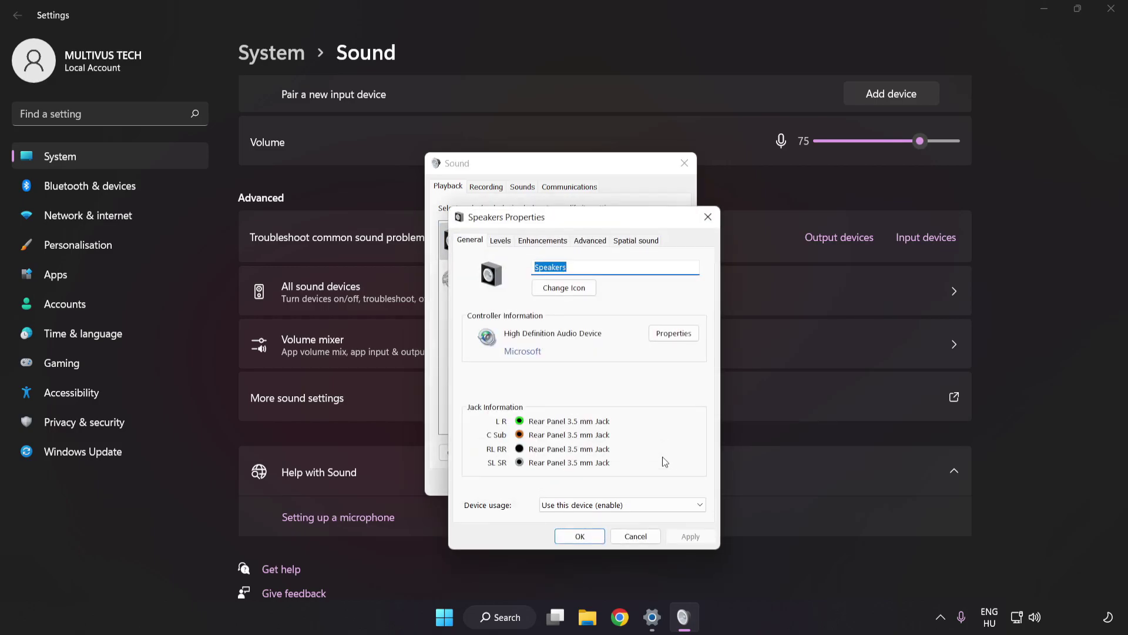
drag(579, 227, 556, 177)
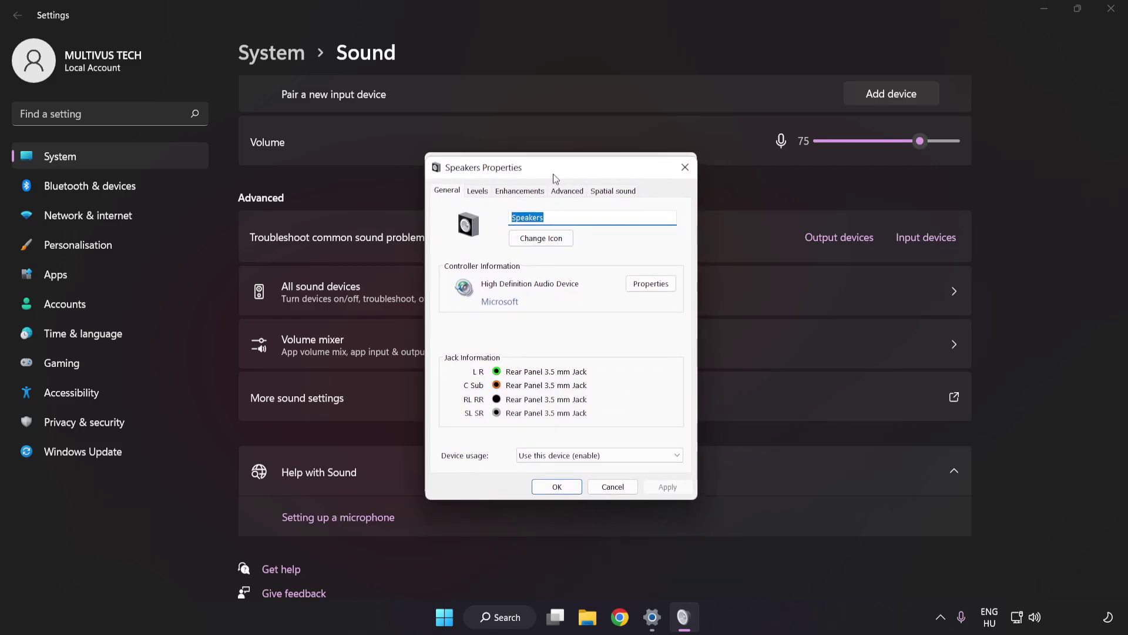
click(519, 191)
click(449, 253)
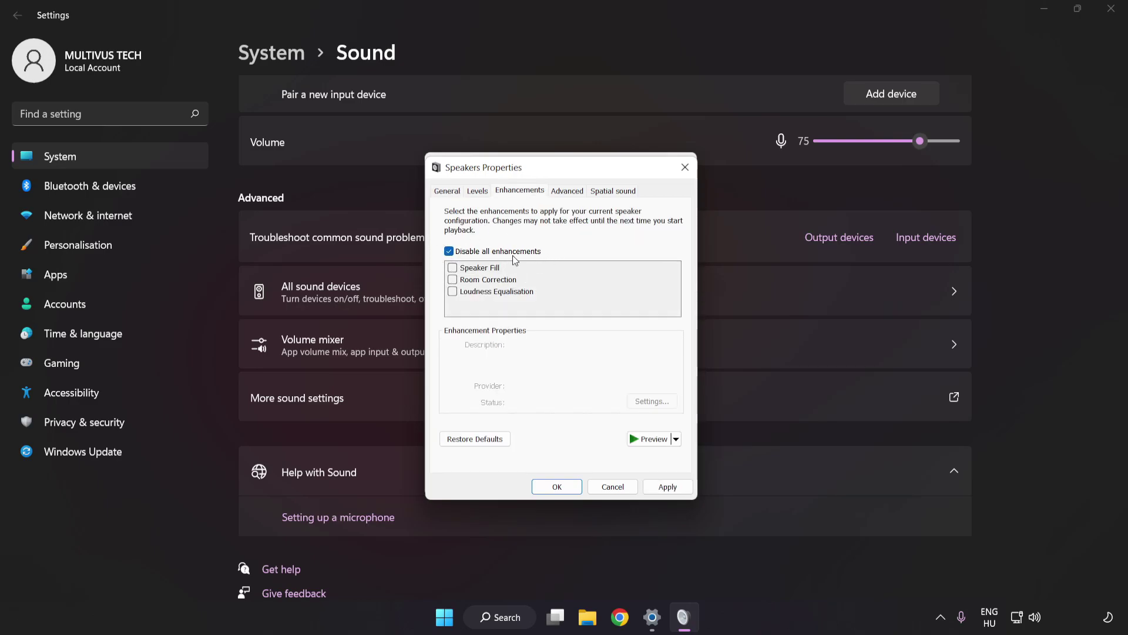
click(669, 486)
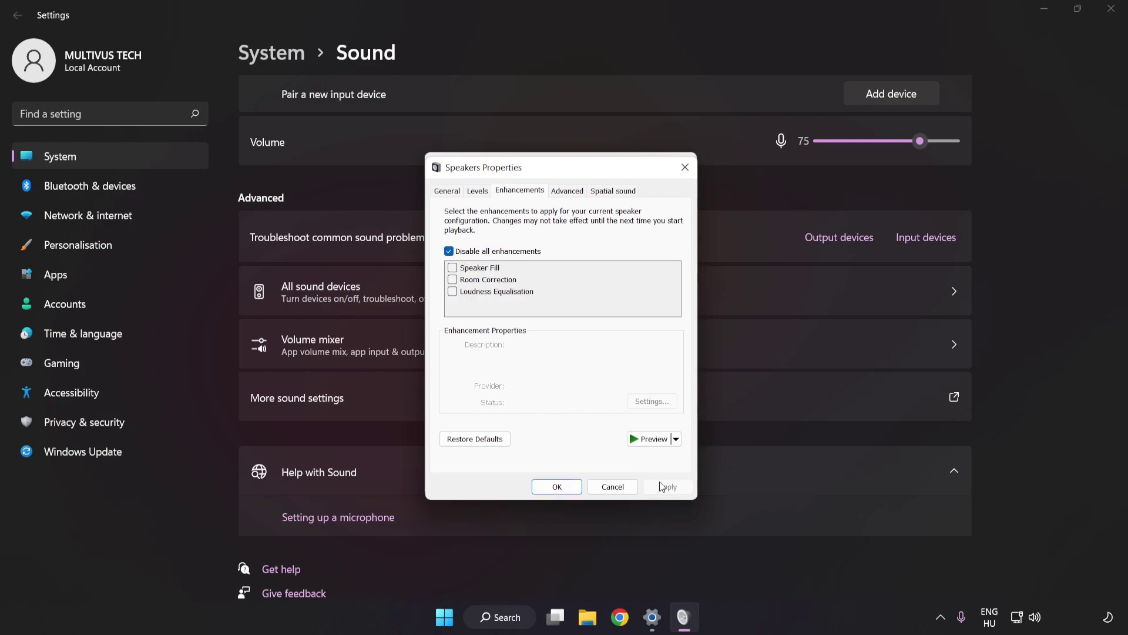
- Keep the 16 bit, 48000 Hz (DVD Quality) format, confirm both dialogs, and close Settings
click(566, 192)
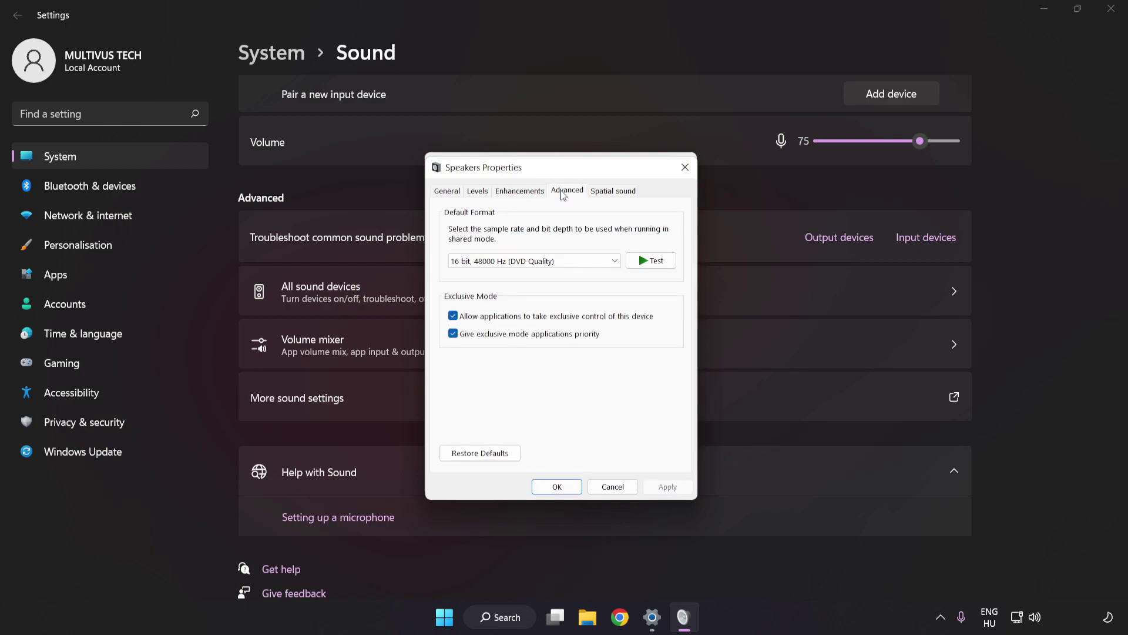
click(566, 262)
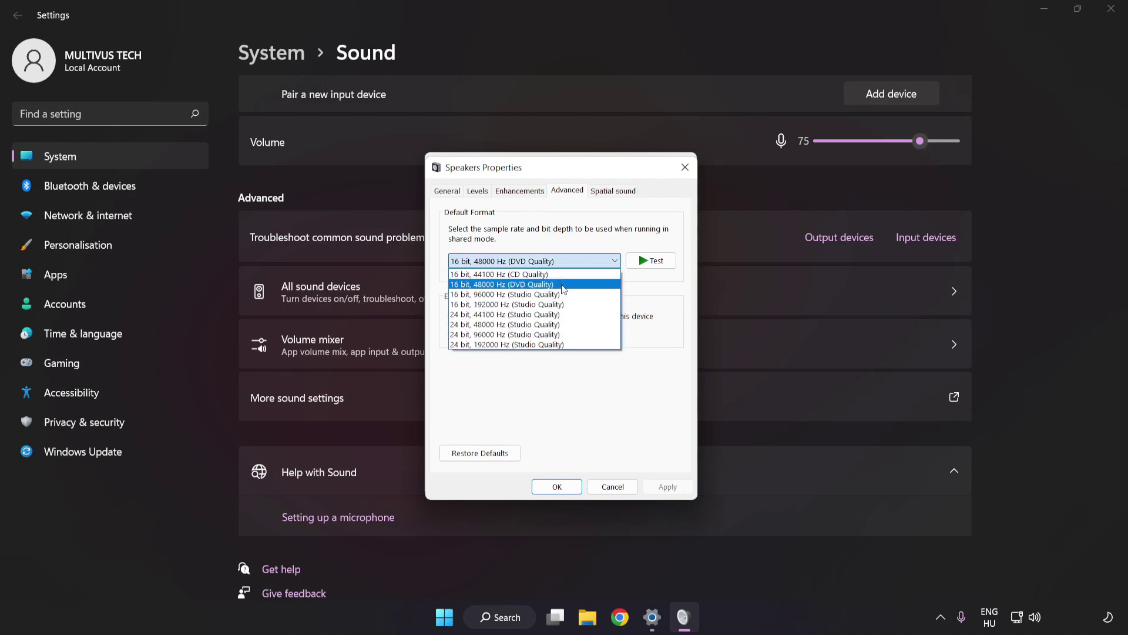
click(563, 285)
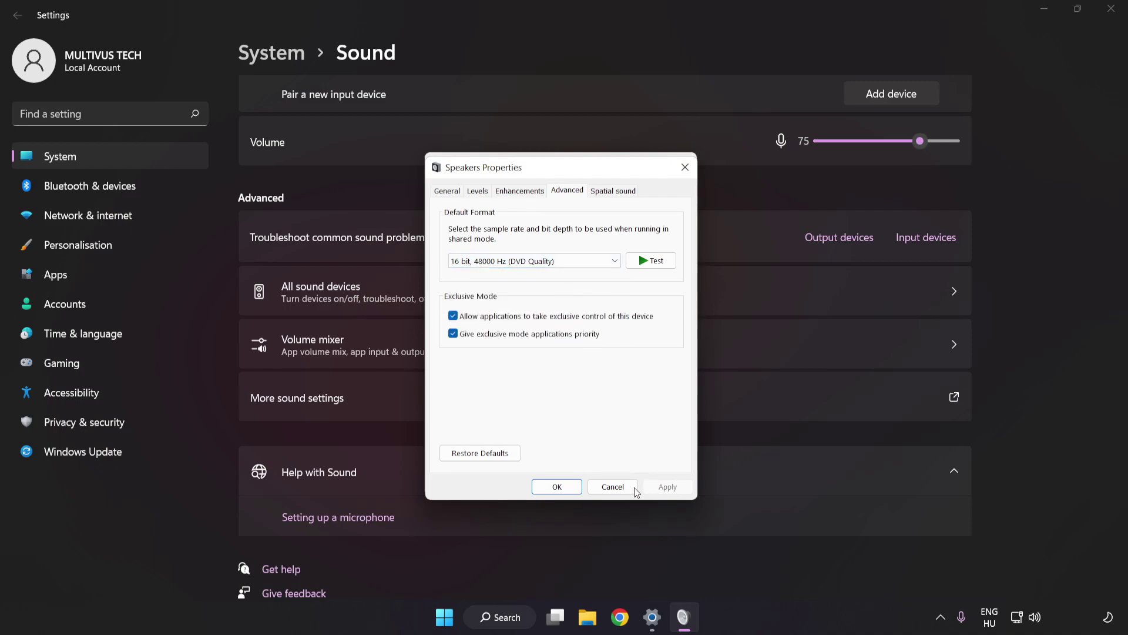
click(557, 488)
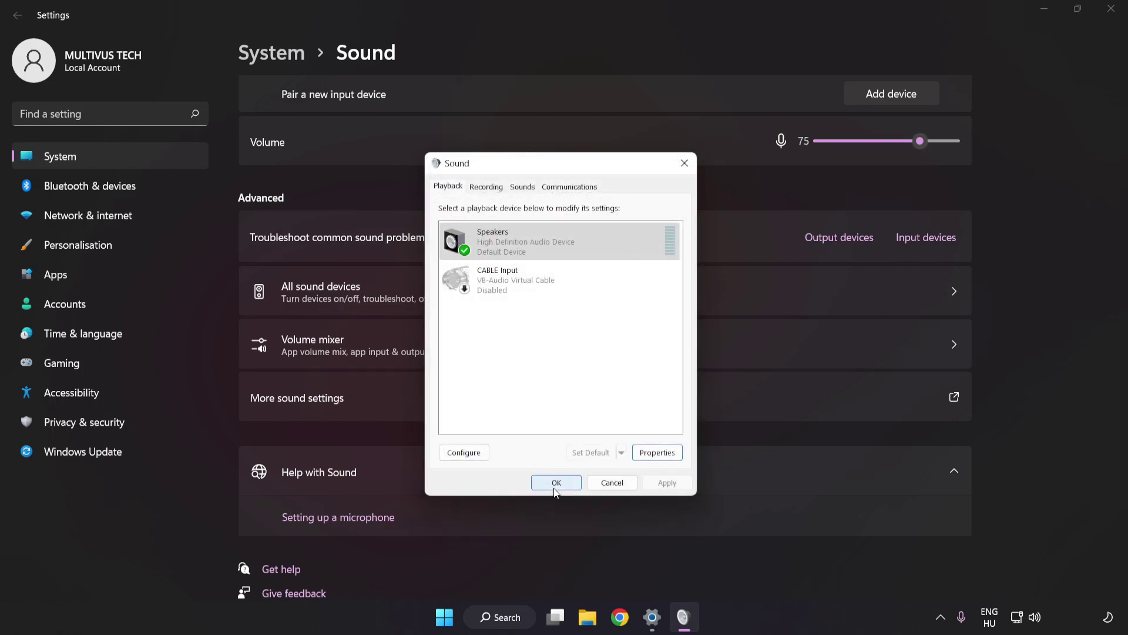
click(555, 488)
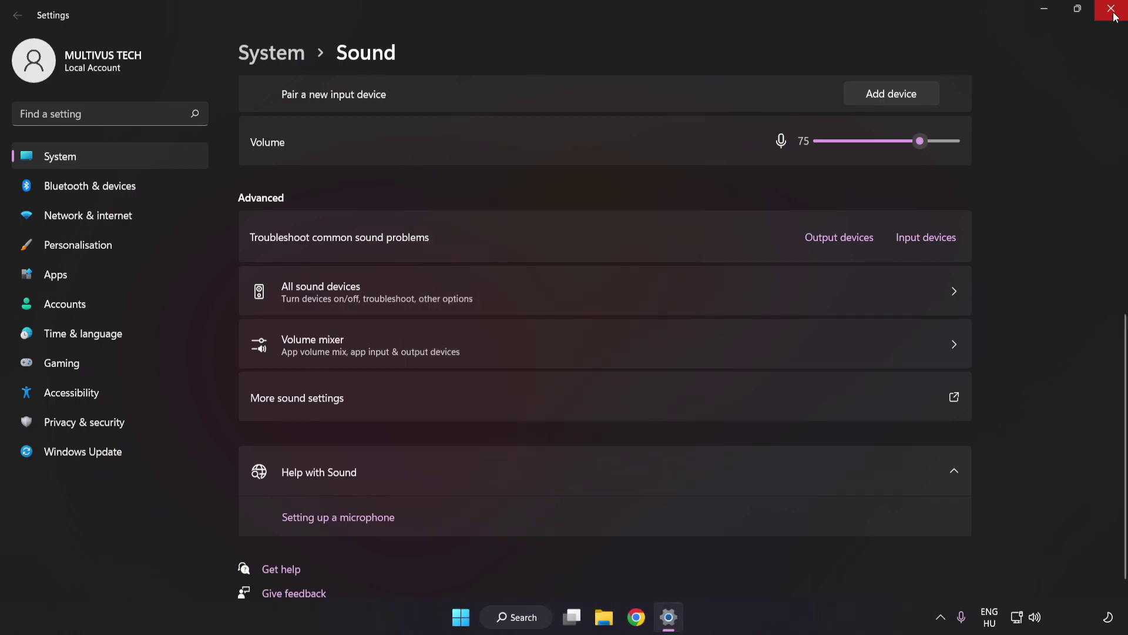
click(1111, 9)
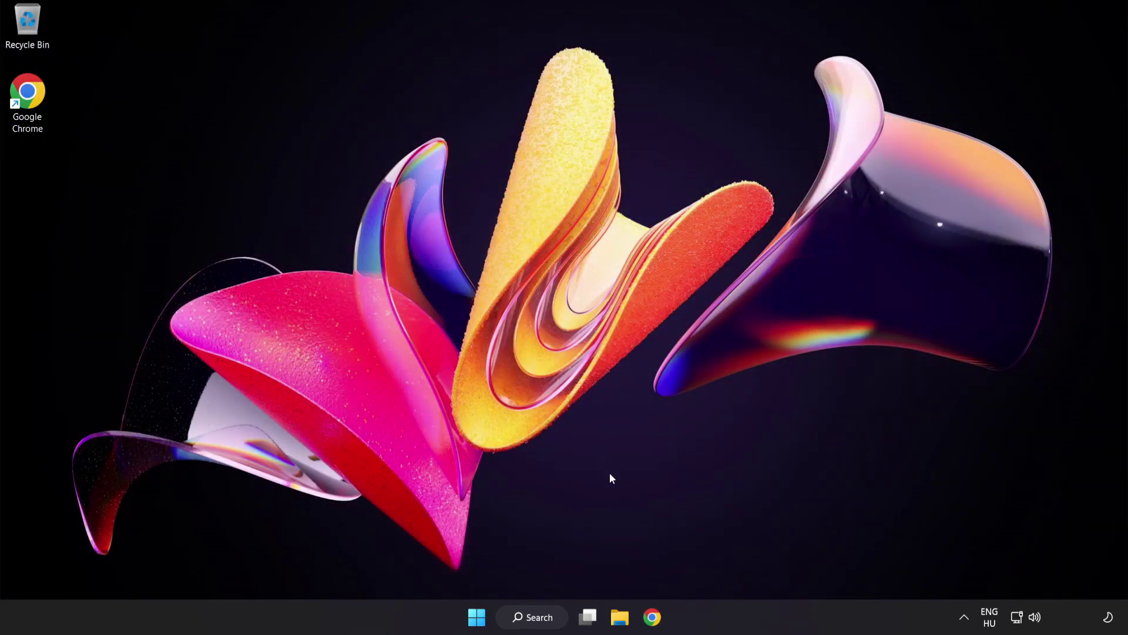
- Search for 'device manager' and launch Device Manager from the results
click(479, 615)
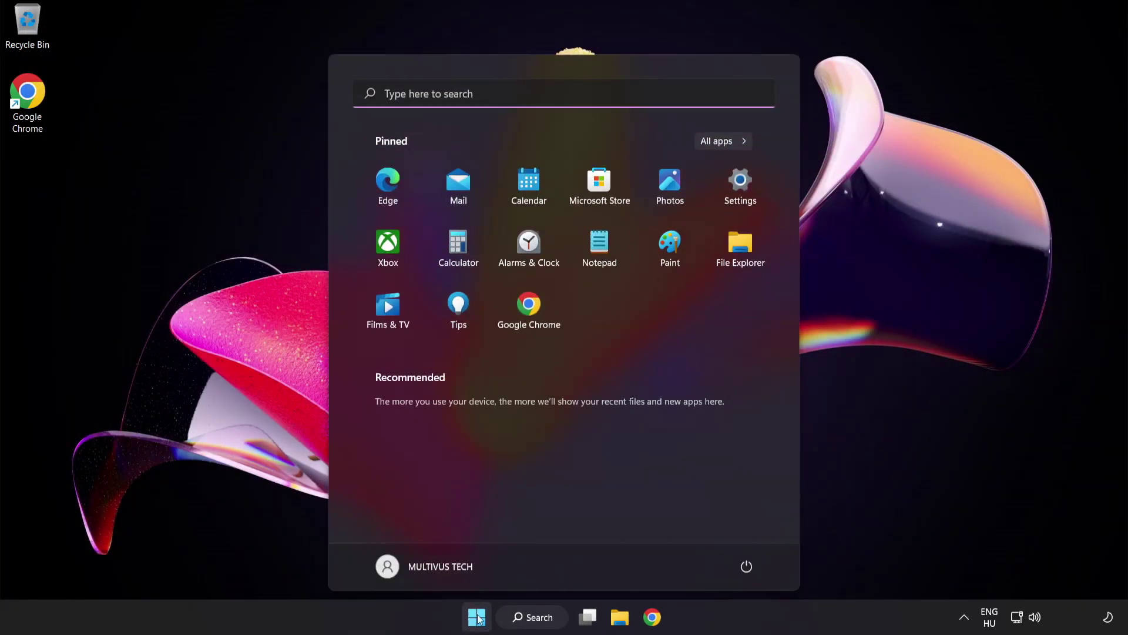
click(738, 567)
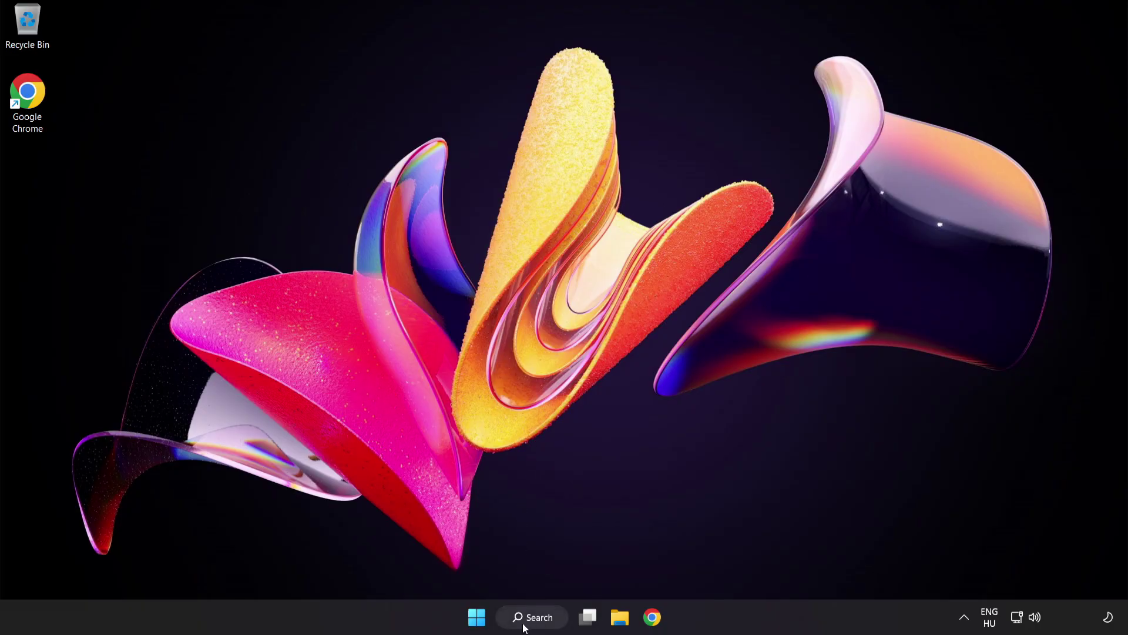
click(537, 620)
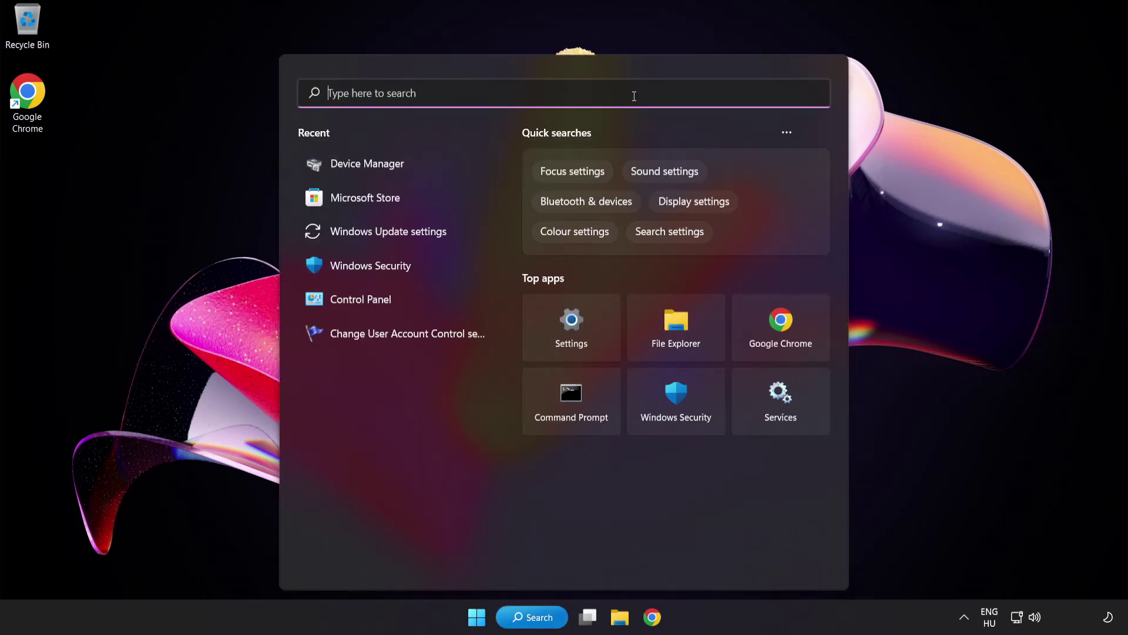
text(device mana)
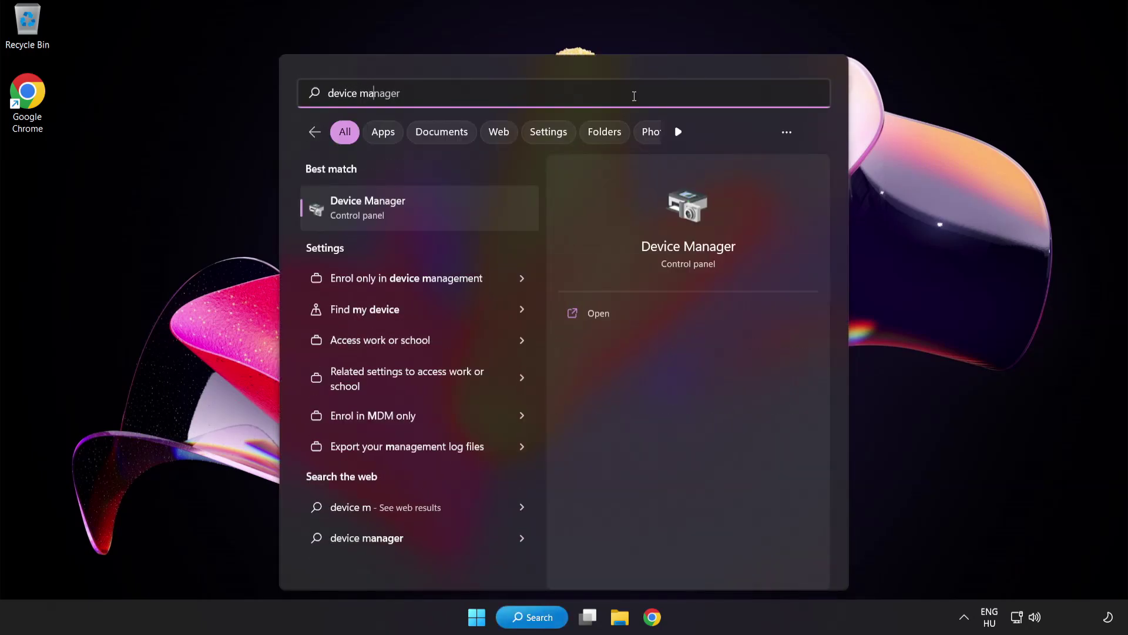
text(ger)
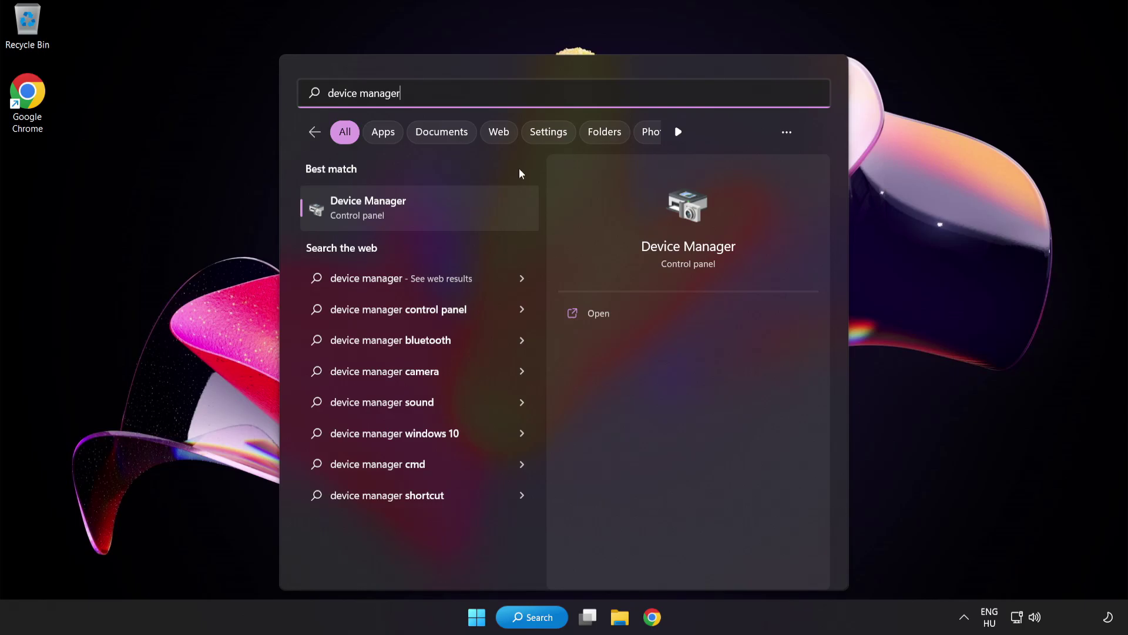
click(438, 206)
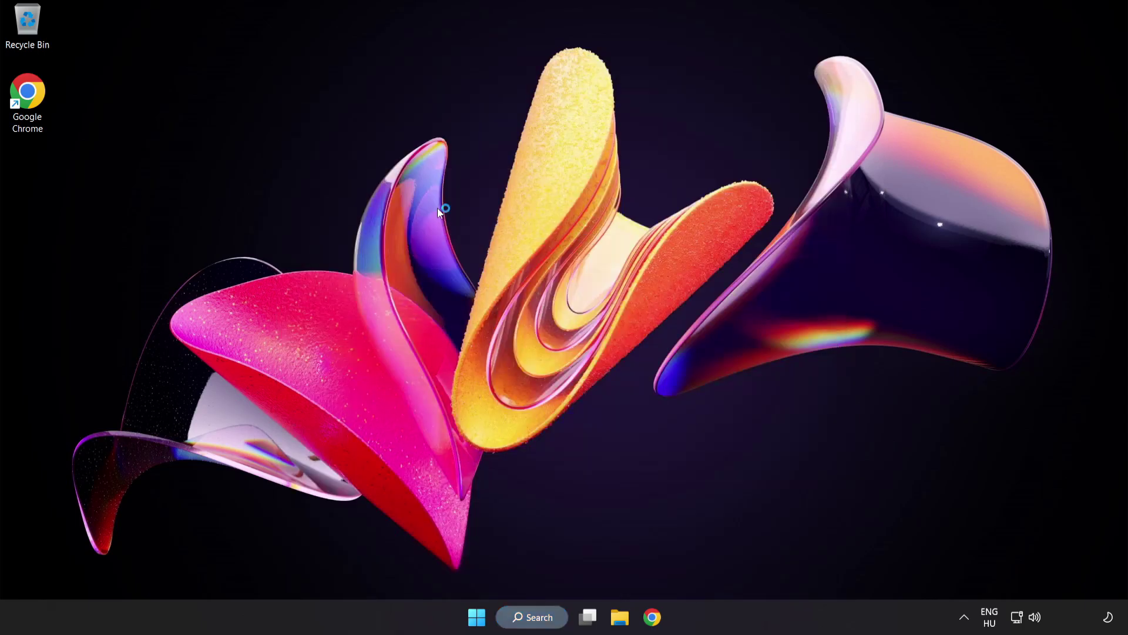
- Expand Sound, video and game controllers and choose Update driver on High Definition Audio Device
drag(333, 45, 542, 121)
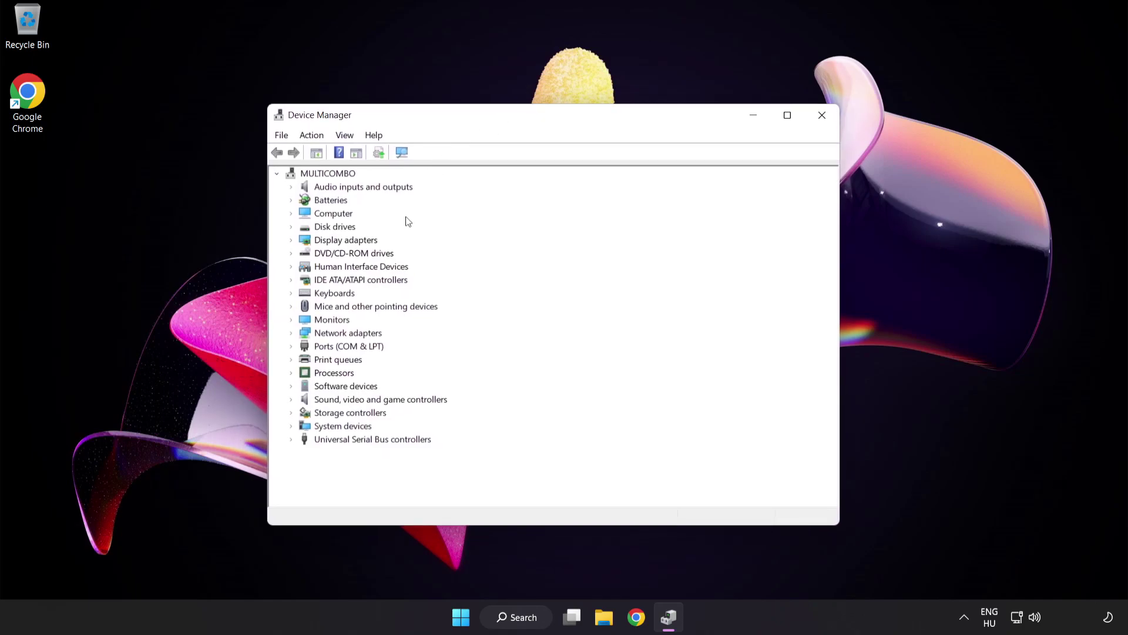
click(307, 402)
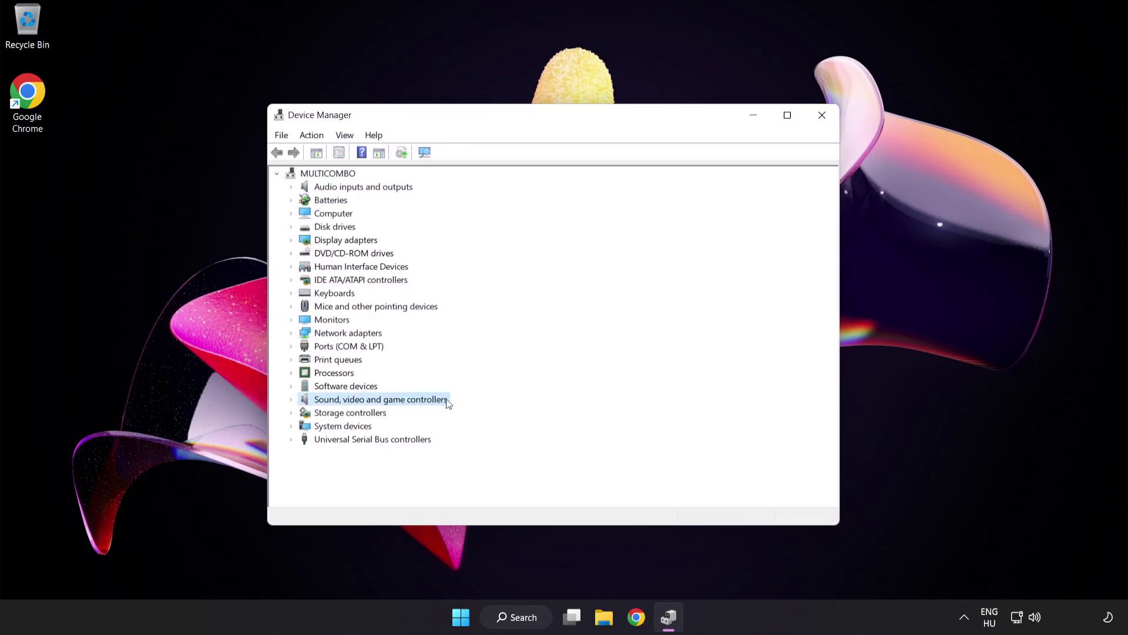
click(291, 400)
click(332, 411)
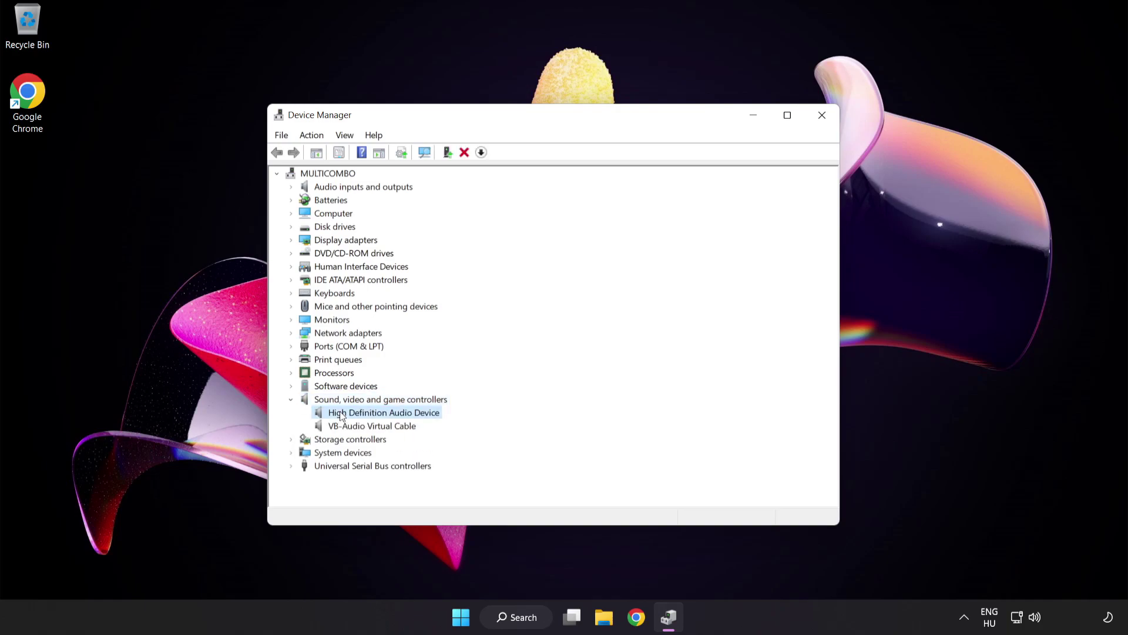
right_click(392, 414)
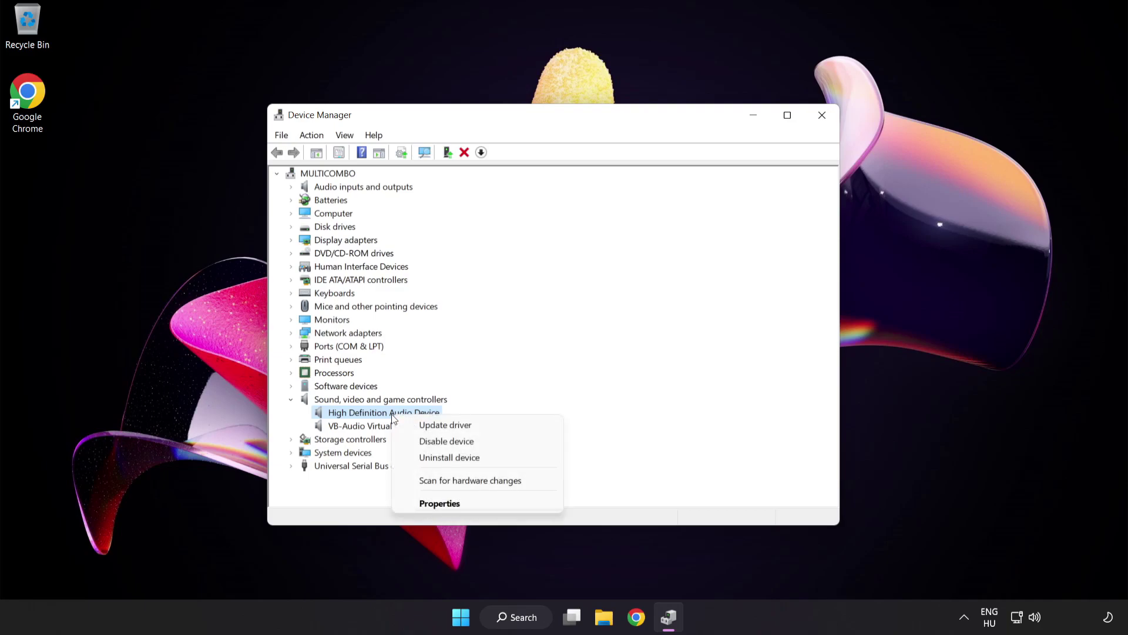
click(480, 431)
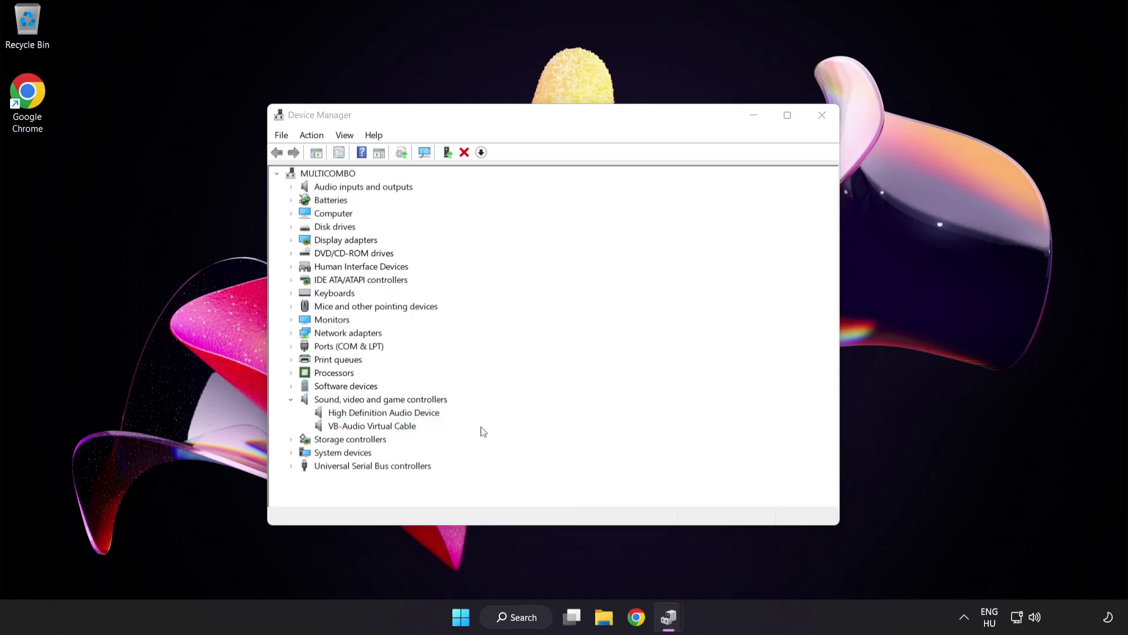
- Install the High Definition Audio Device driver from local drivers, accept the warning, and close Device Manager
drag(527, 170, 536, 161)
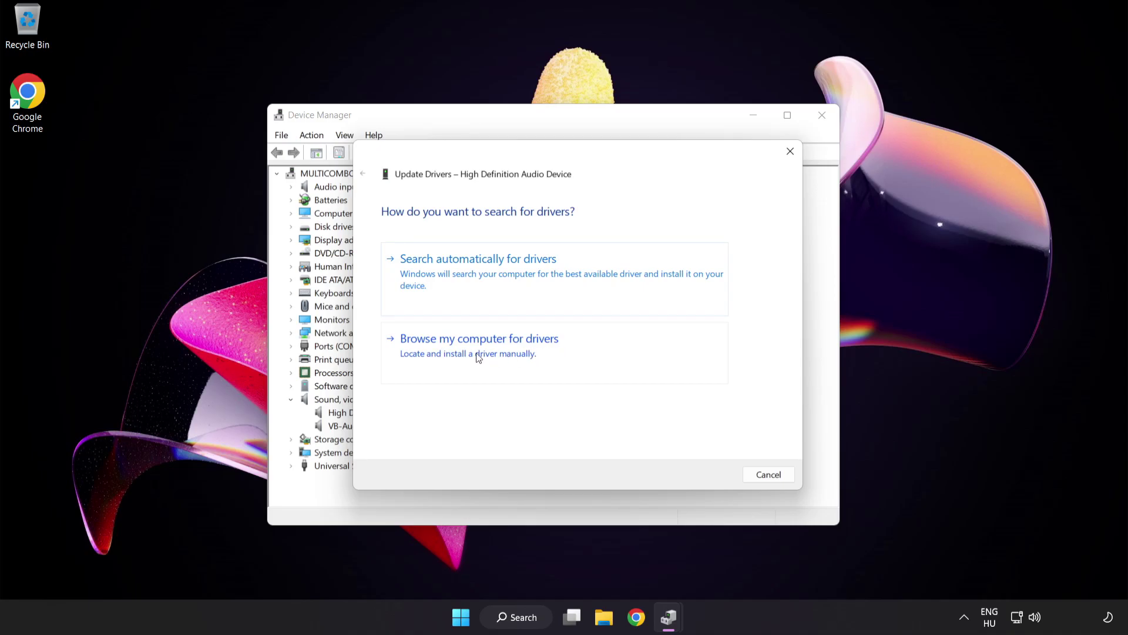
click(509, 357)
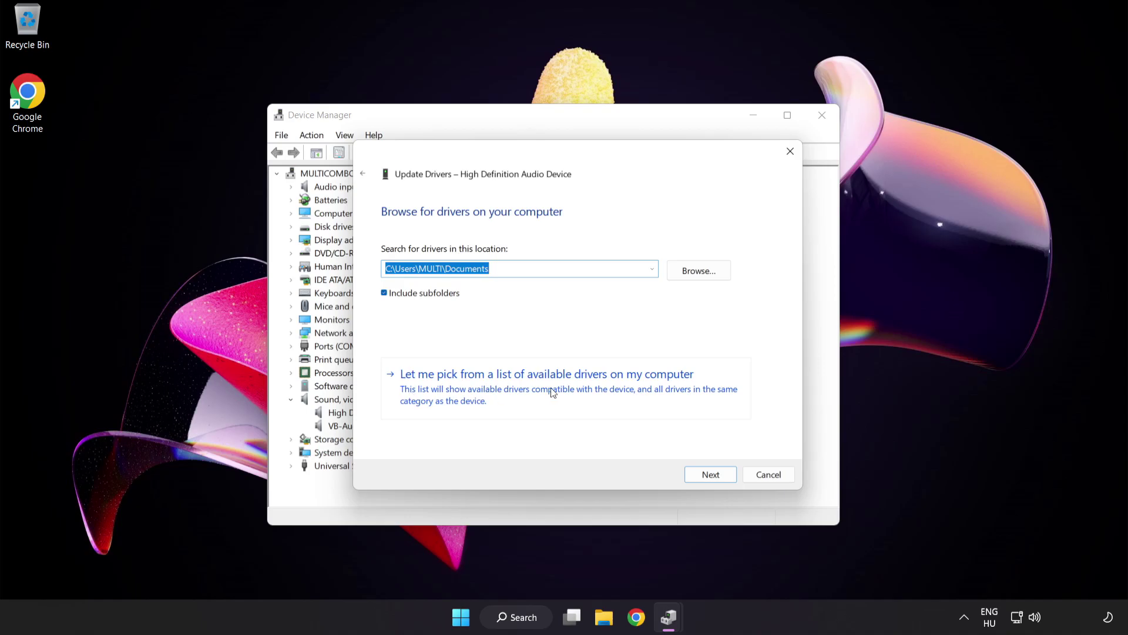
click(496, 398)
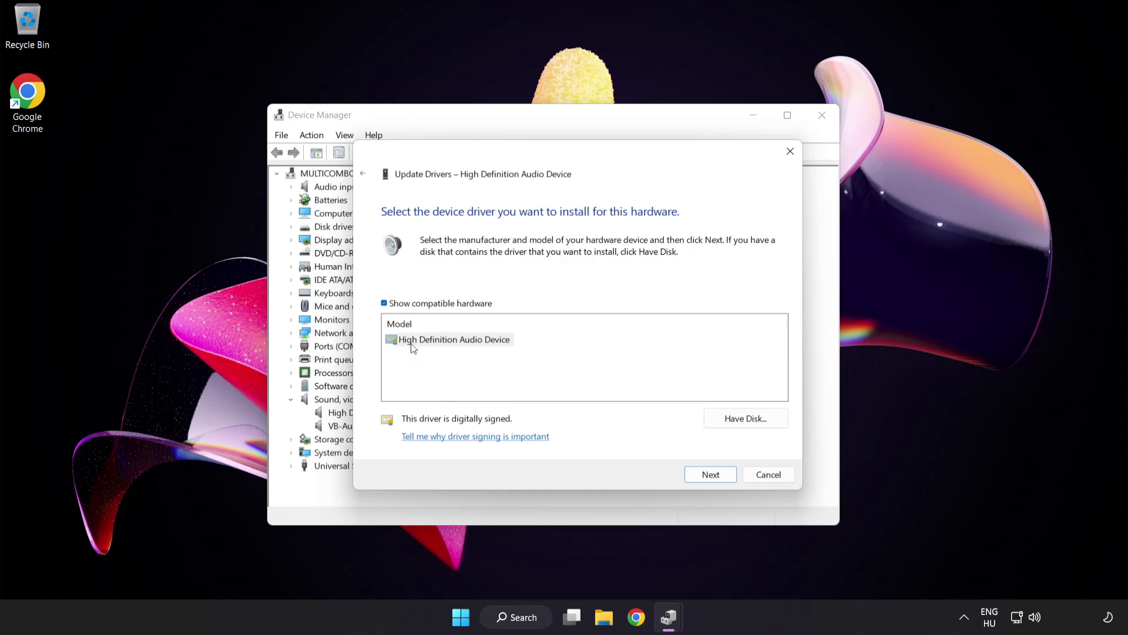
click(393, 338)
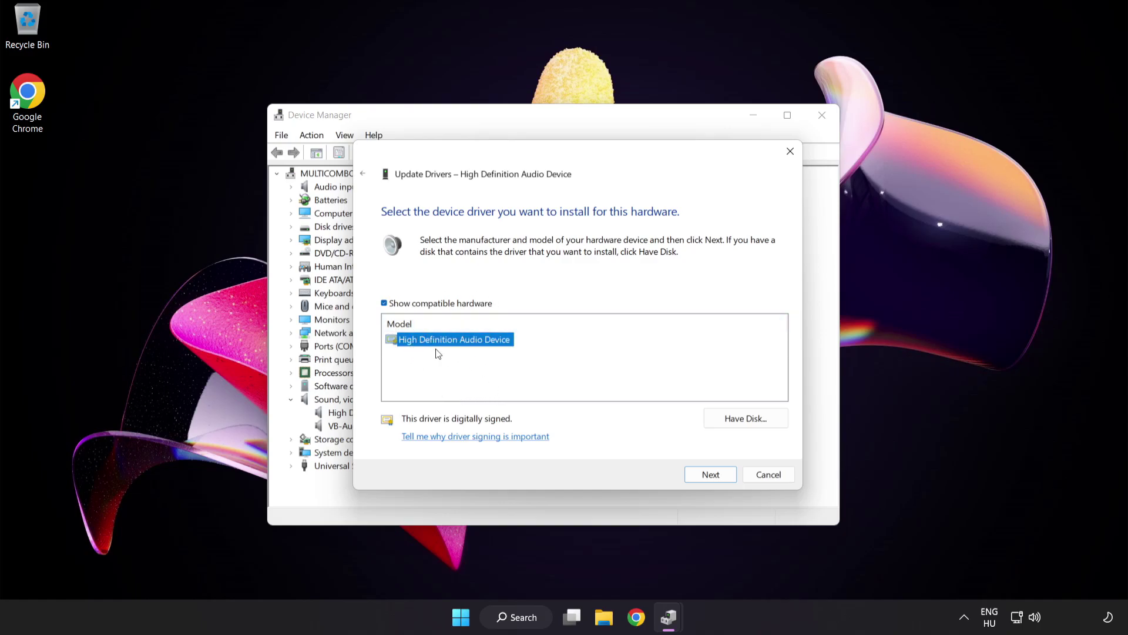
click(711, 475)
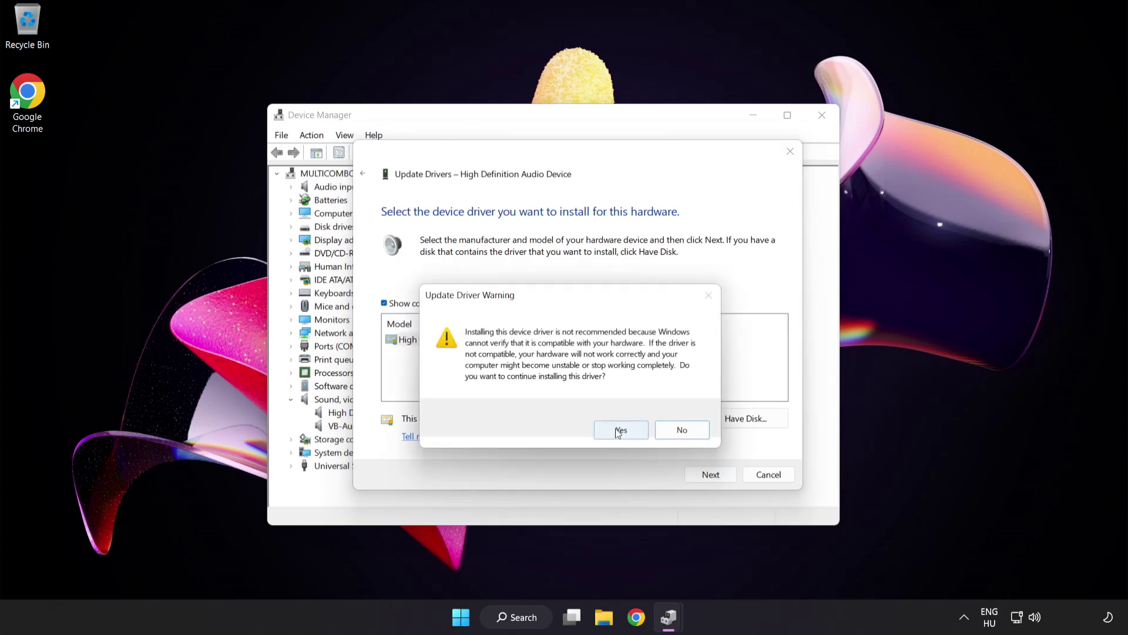
click(622, 431)
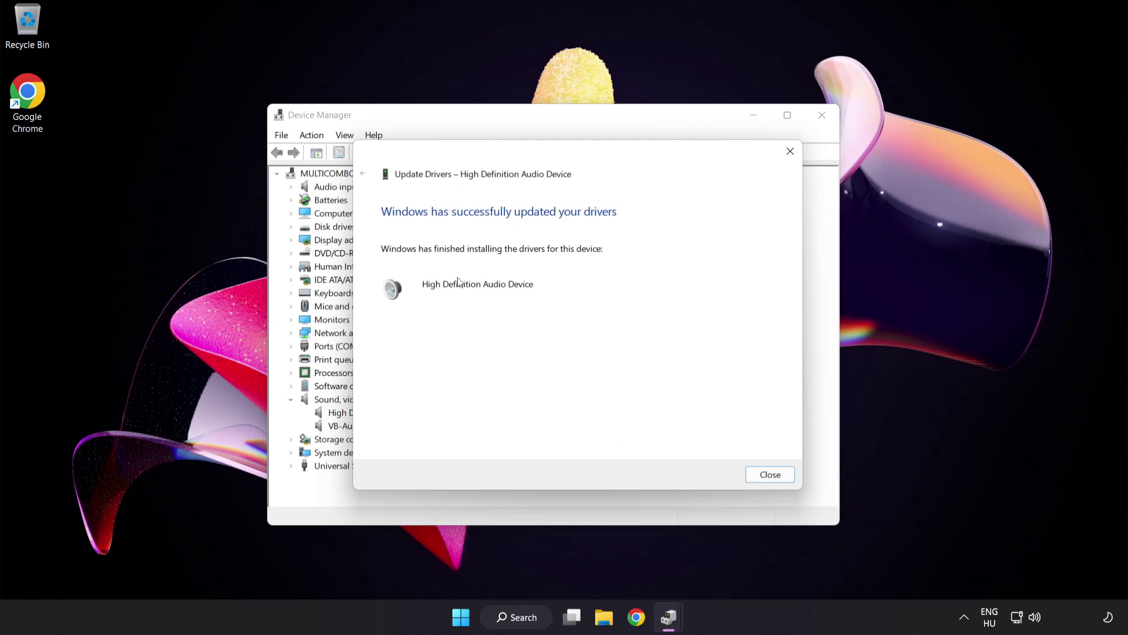
click(776, 477)
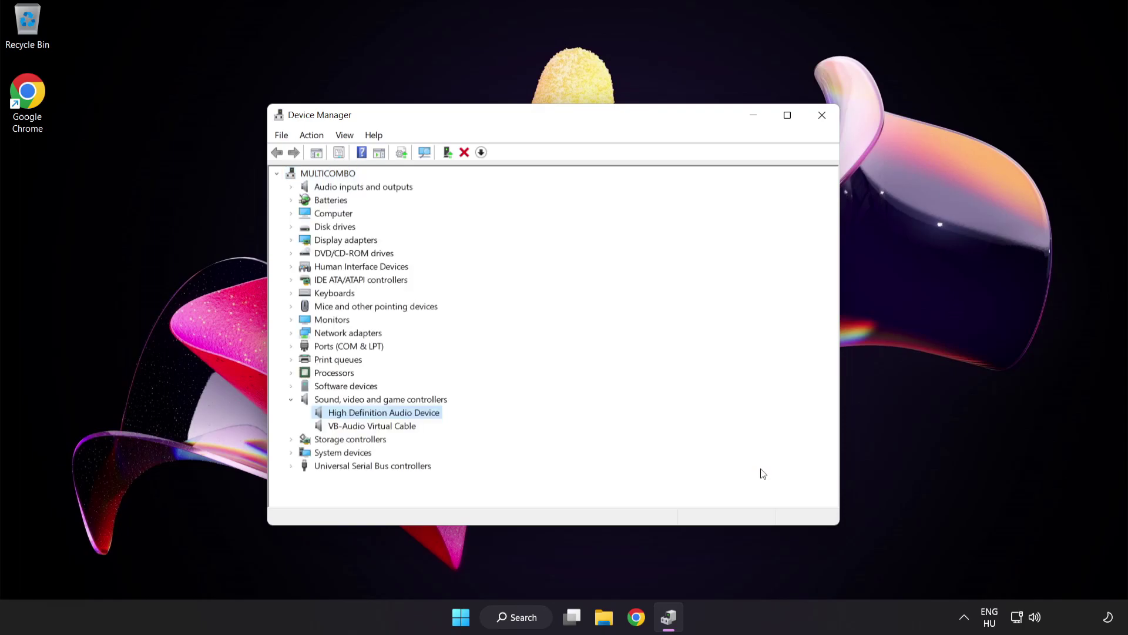
click(823, 116)
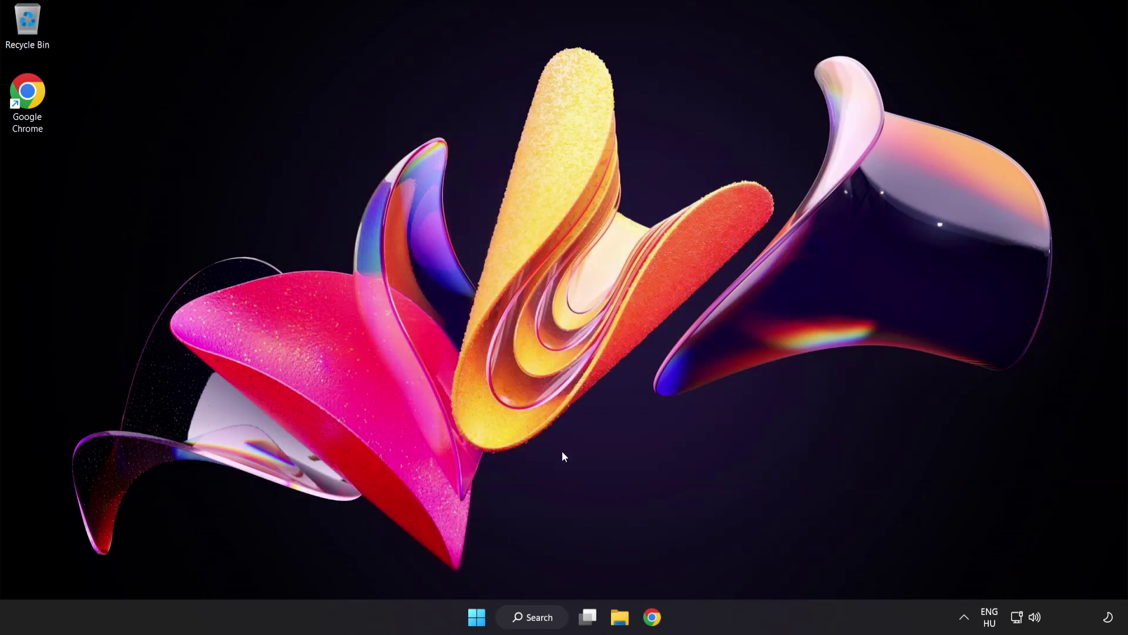